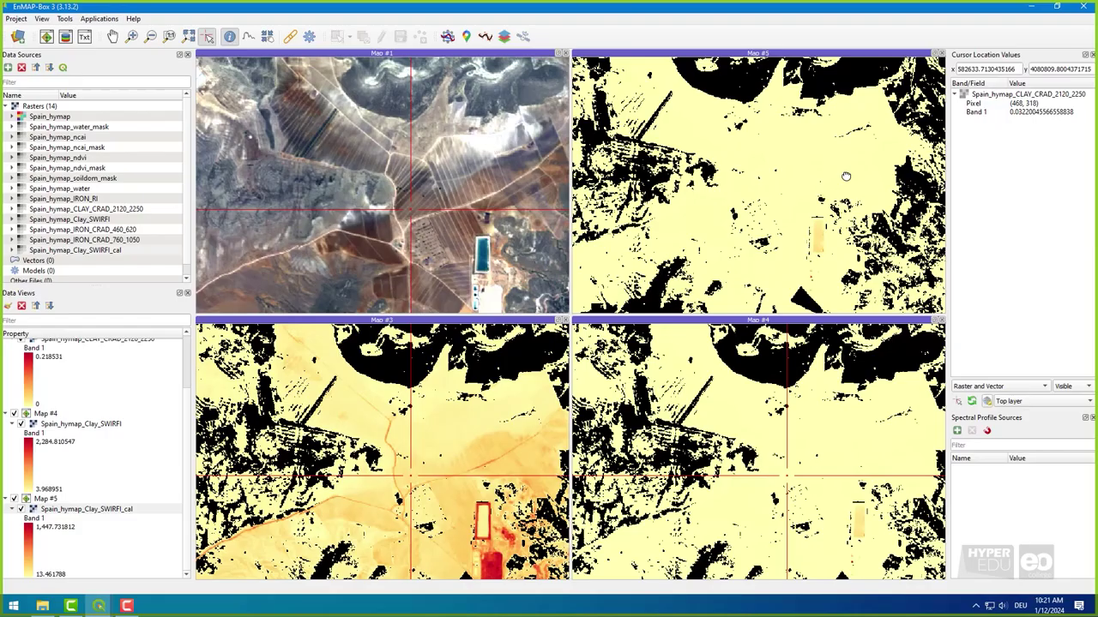
Pan the linked clay and iron index maps to a new area and read pixel values at several points.
drag(845, 176, 711, 128)
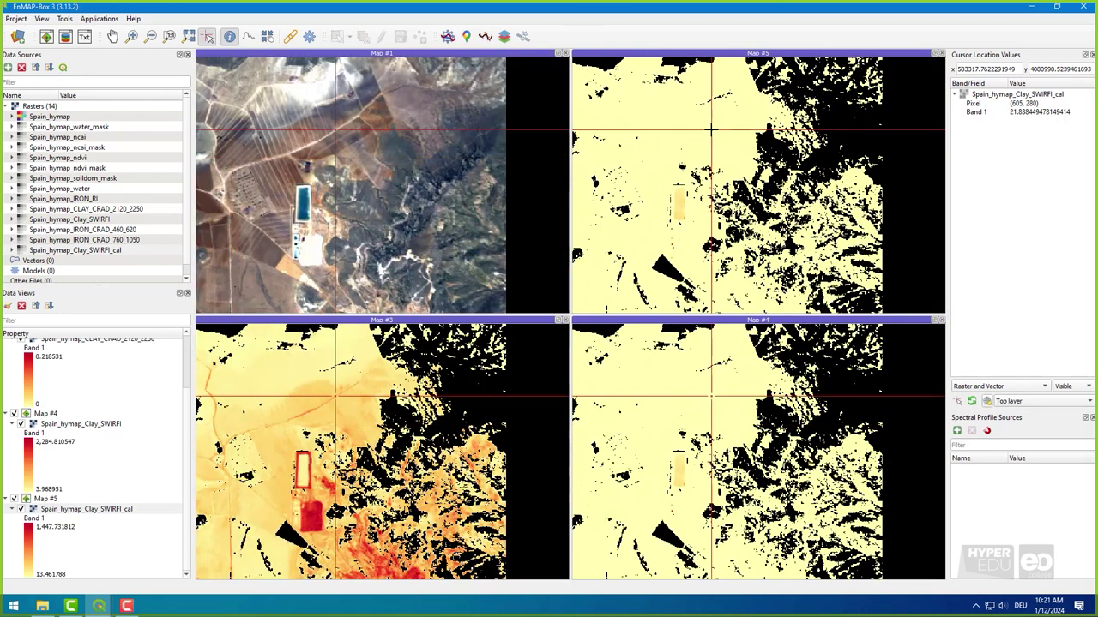
click(633, 159)
click(641, 206)
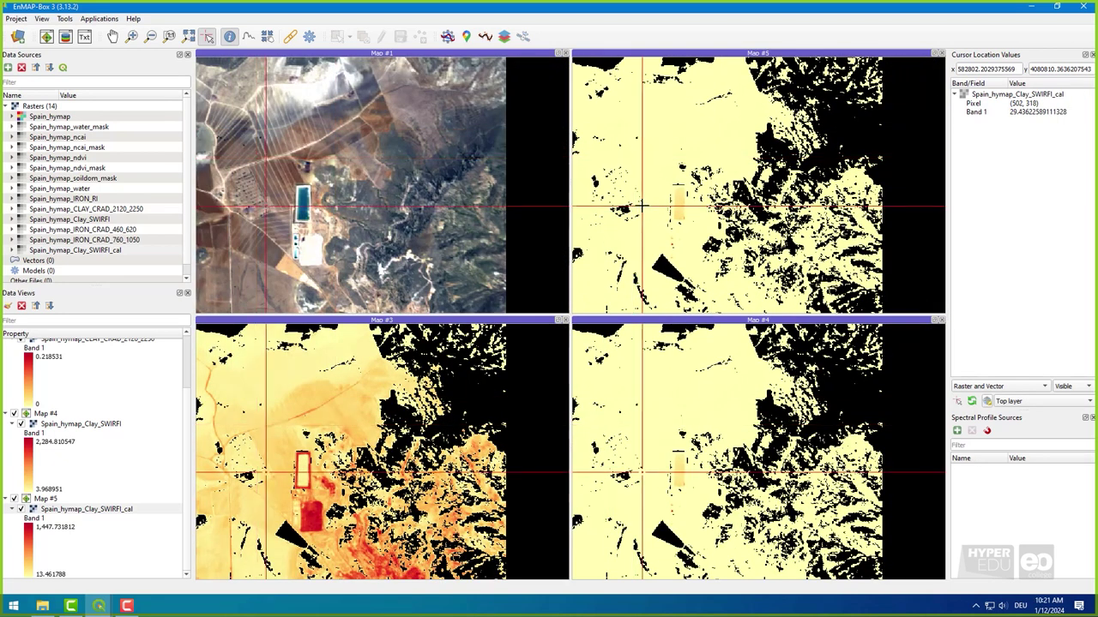
click(679, 200)
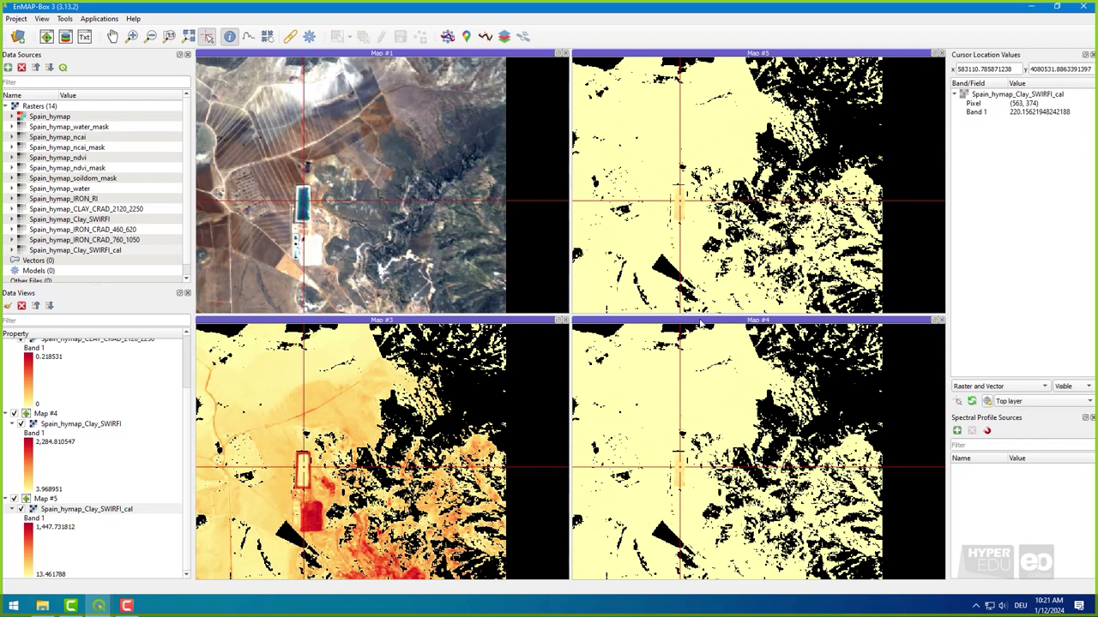
click(713, 409)
click(655, 401)
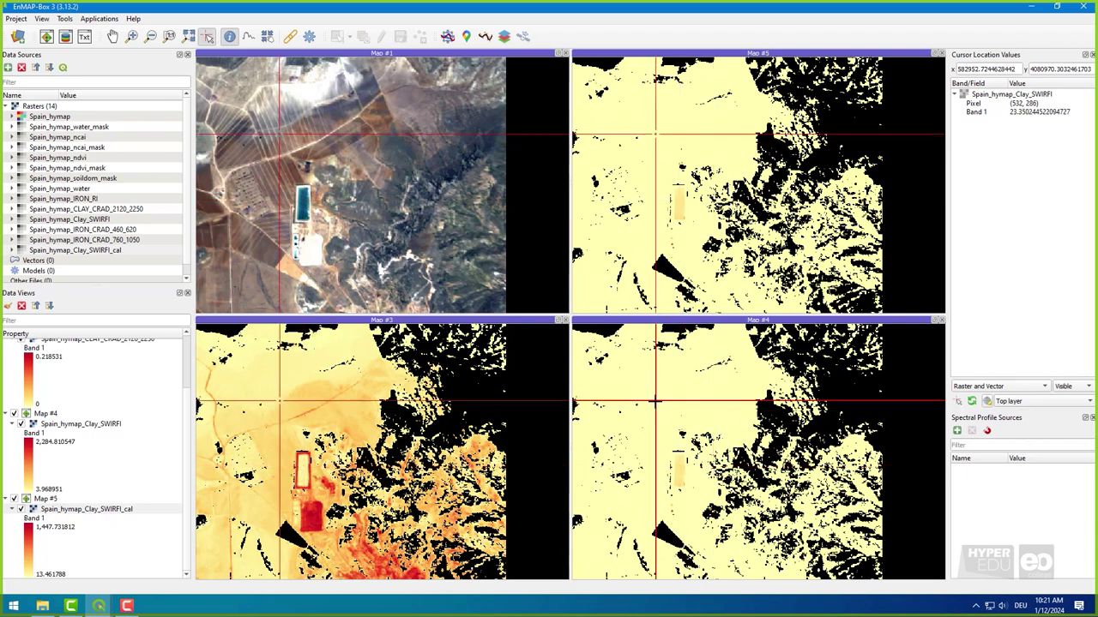
click(648, 456)
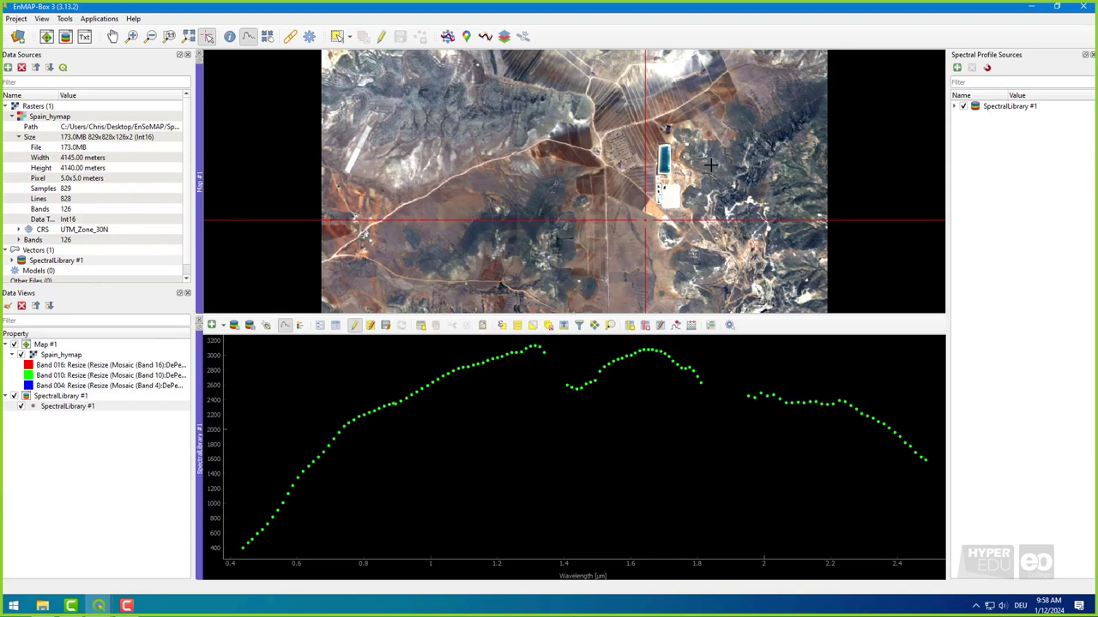
Plot the spectra of two chosen pixels and inspect a pixel in Map #8.
click(711, 165)
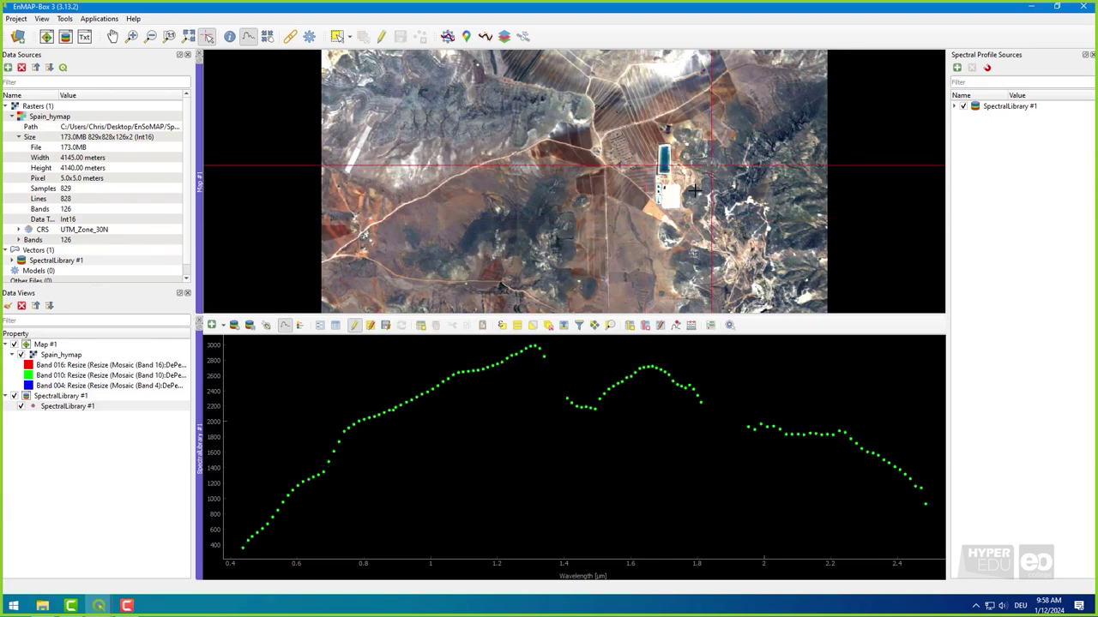
click(802, 214)
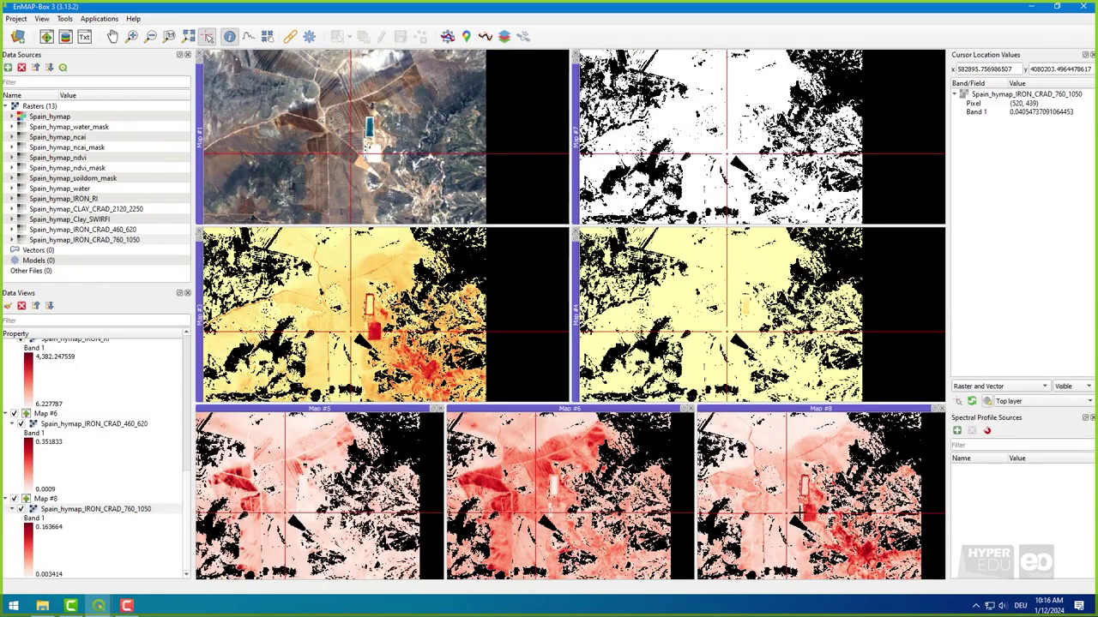
click(808, 512)
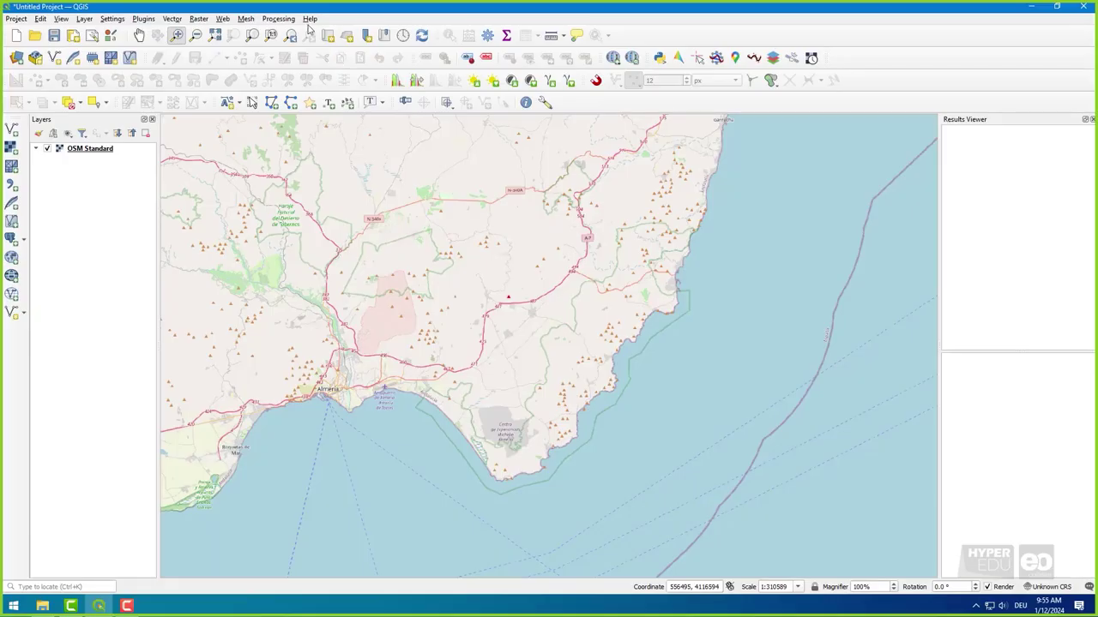
Check the QGIS version in the About QGIS window.
click(310, 18)
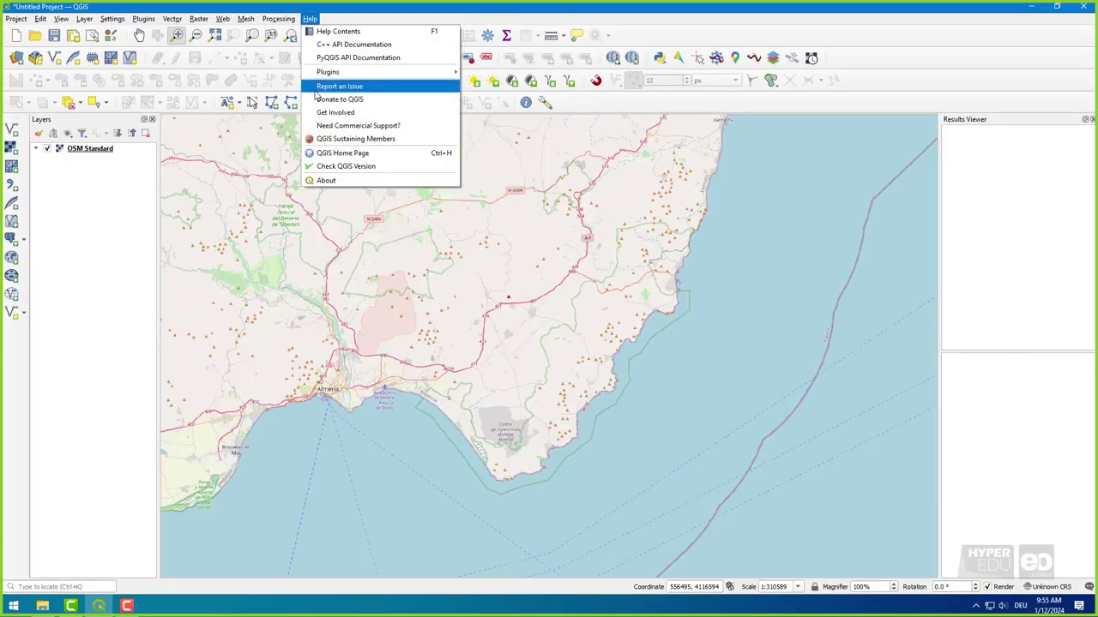
click(327, 180)
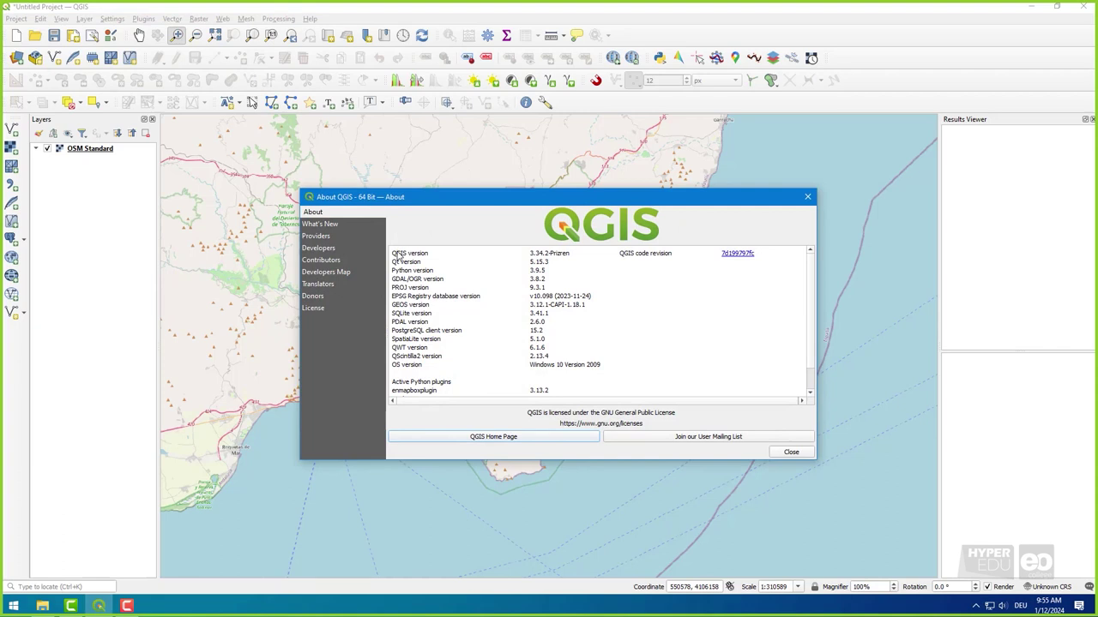
drag(392, 255, 573, 259)
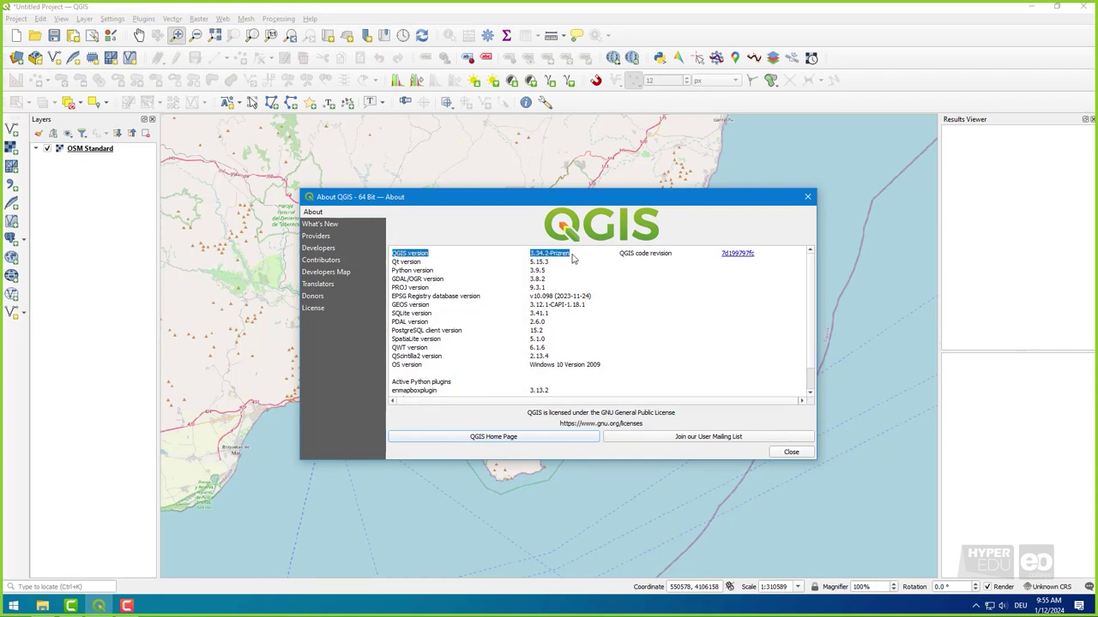
key(Escape)
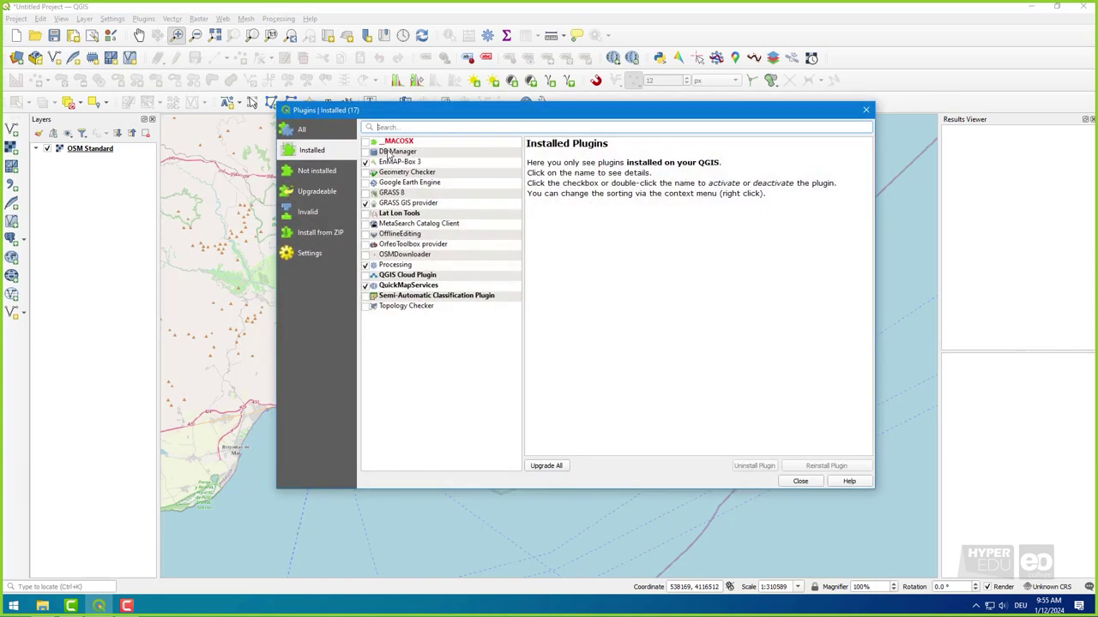
Confirm that the installed EnMAP-Box 3 plugin version is 3.13.2 in the plugin manager.
click(397, 162)
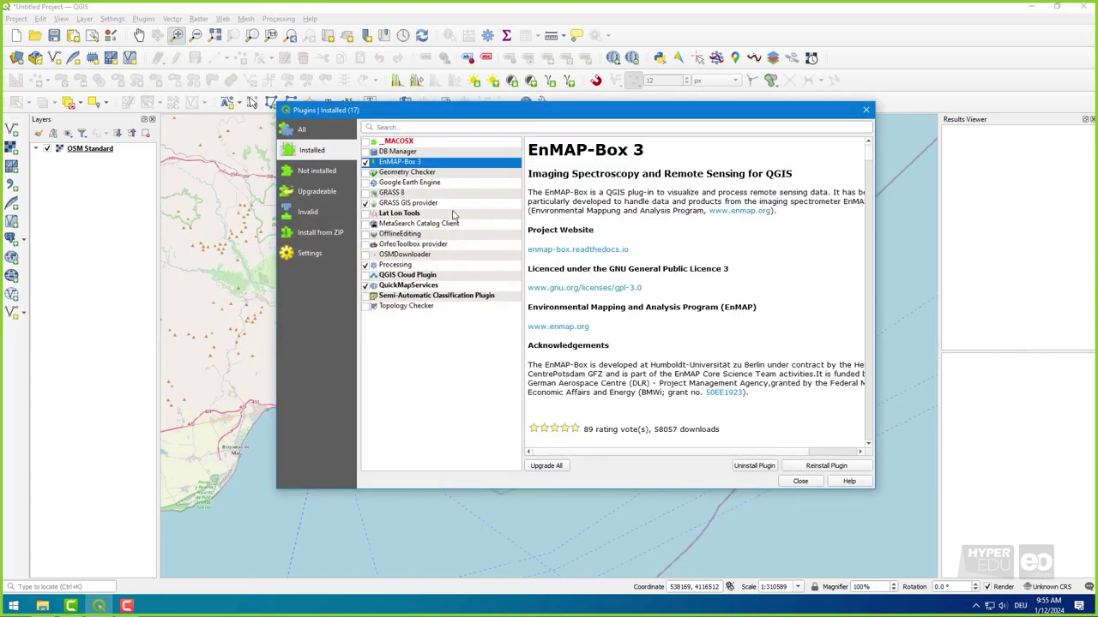
scroll(739, 421, down, 4)
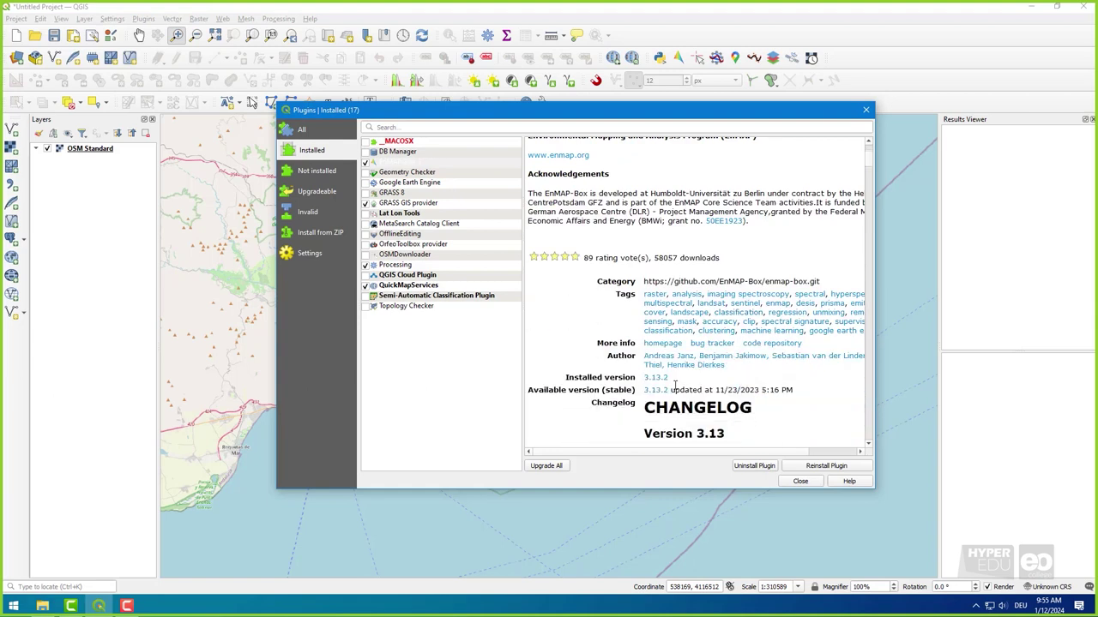
shift+click(635, 382)
key(Escape)
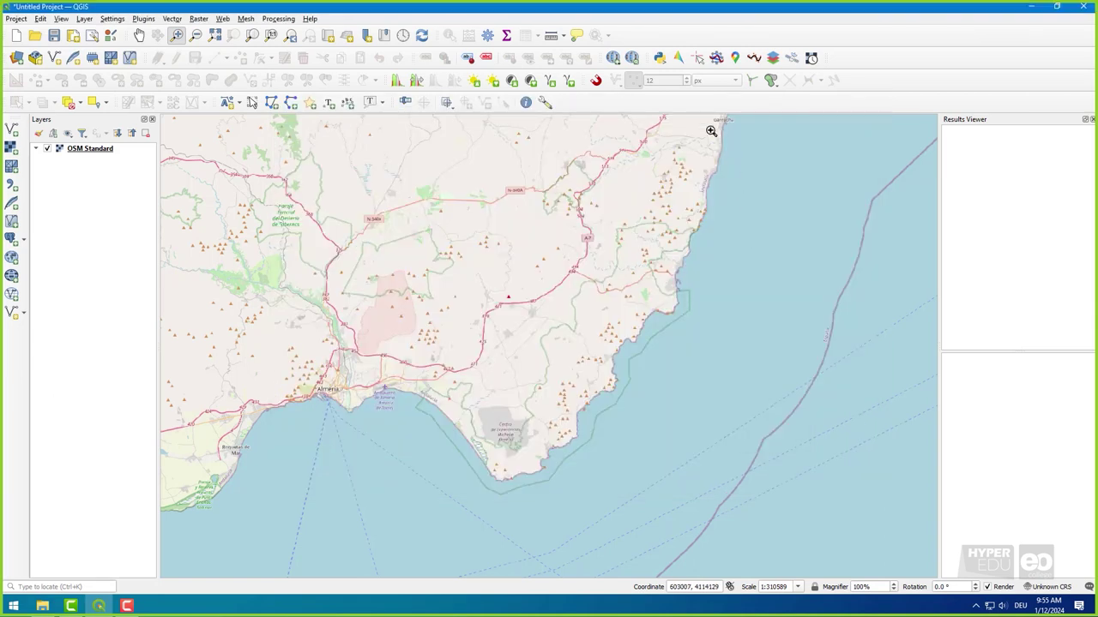
Launch EnMAP-Box full-screen with the EnSoMAP data folder open in File Explorer.
click(678, 59)
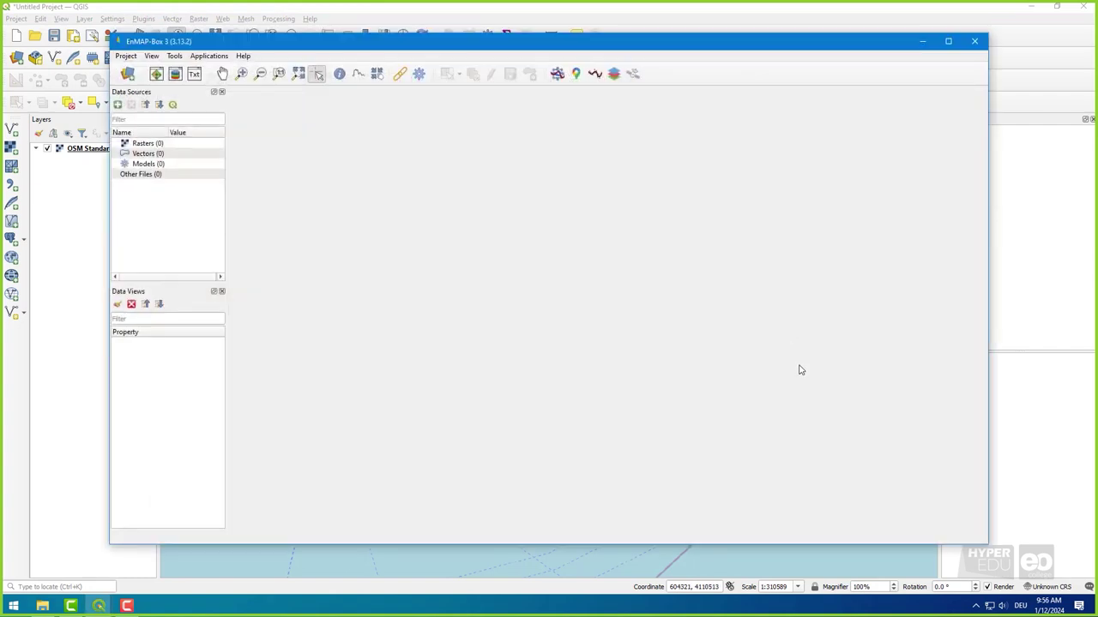
click(948, 41)
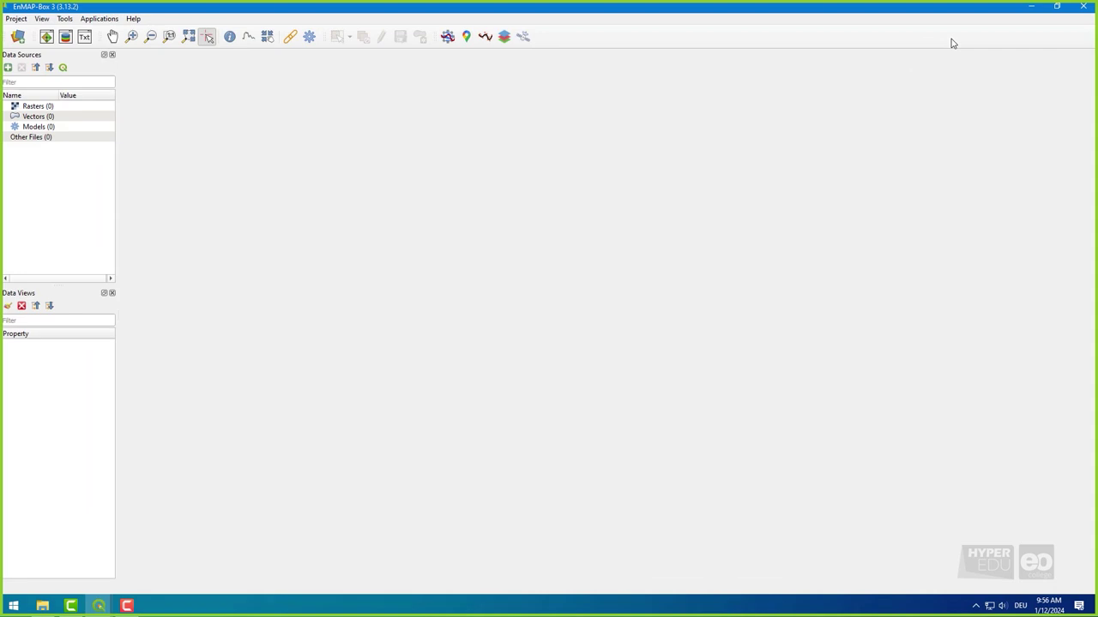
click(47, 553)
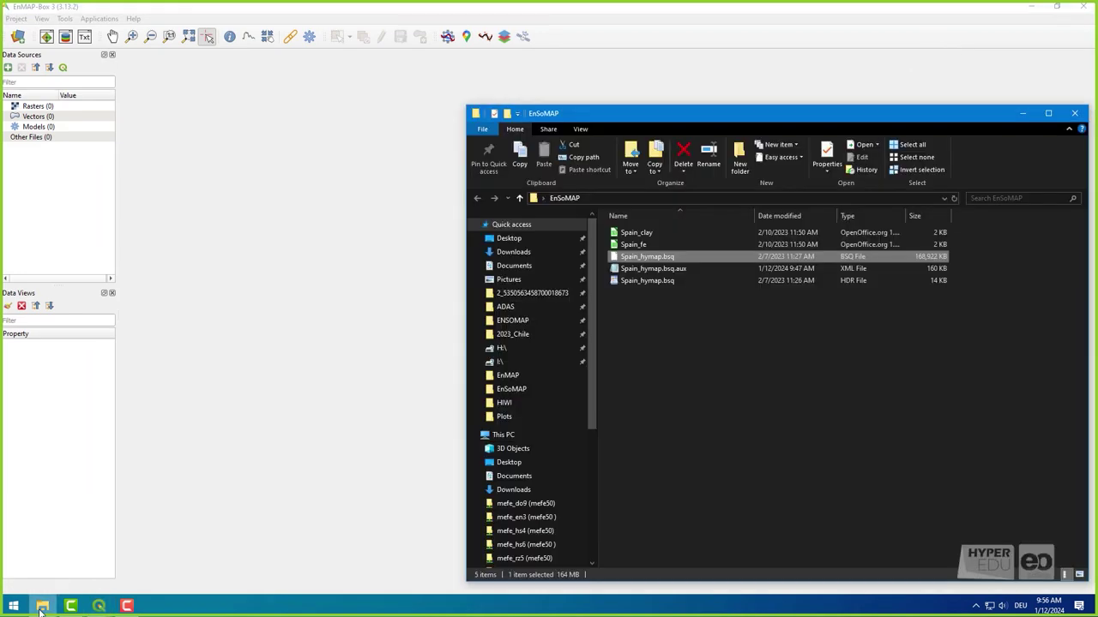
Drag Spain_hymap.bsq from the EnSoMAP folder into EnMAP-Box's Data Sources panel.
click(632, 307)
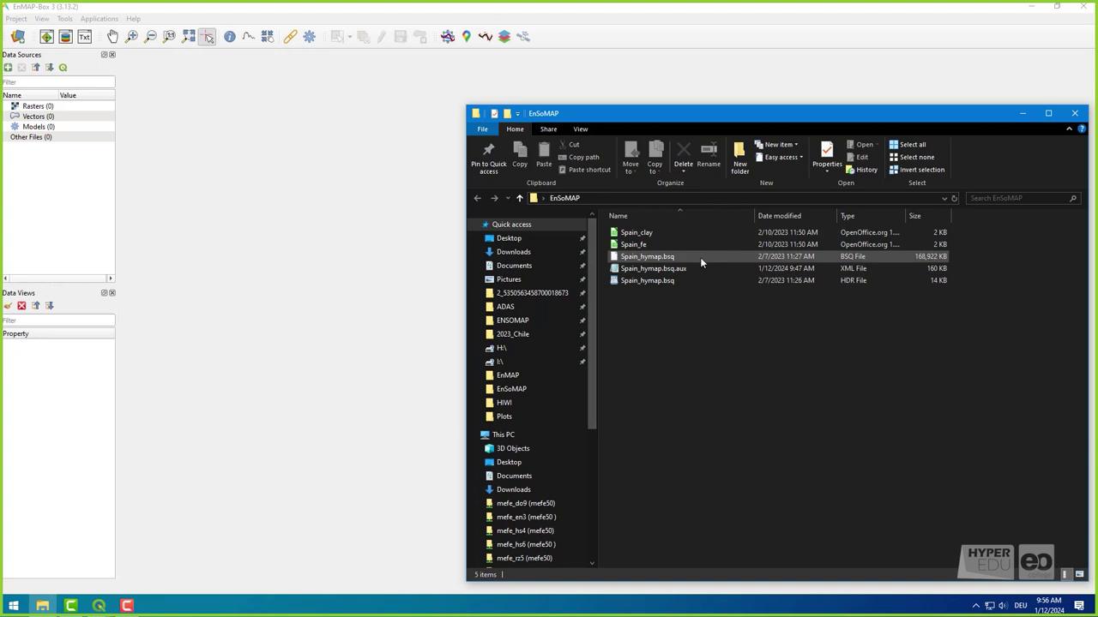
click(700, 257)
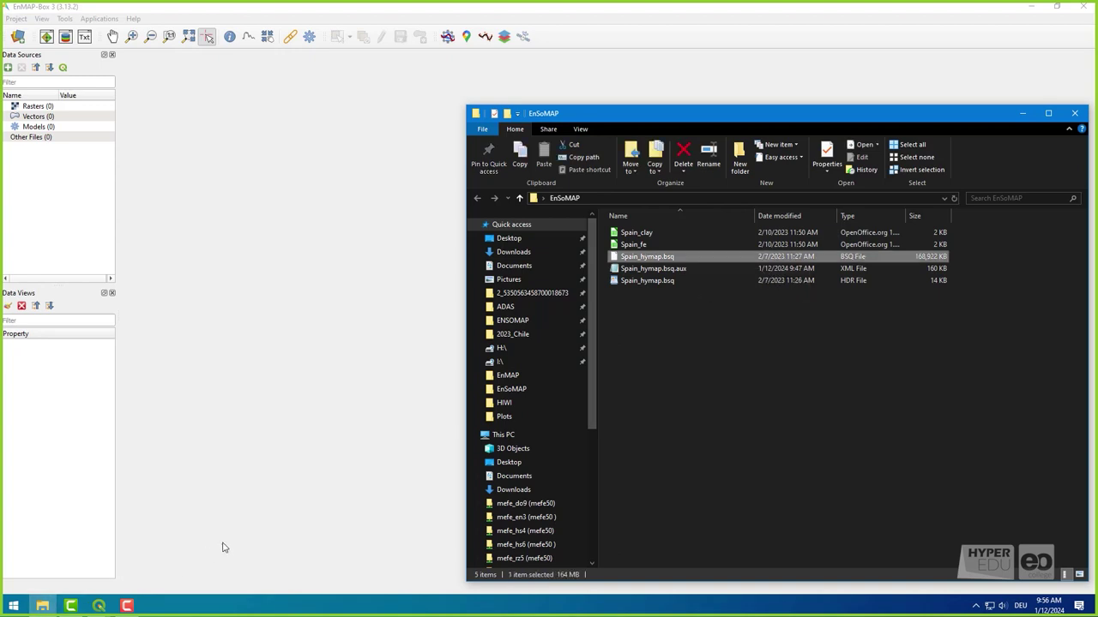
click(662, 294)
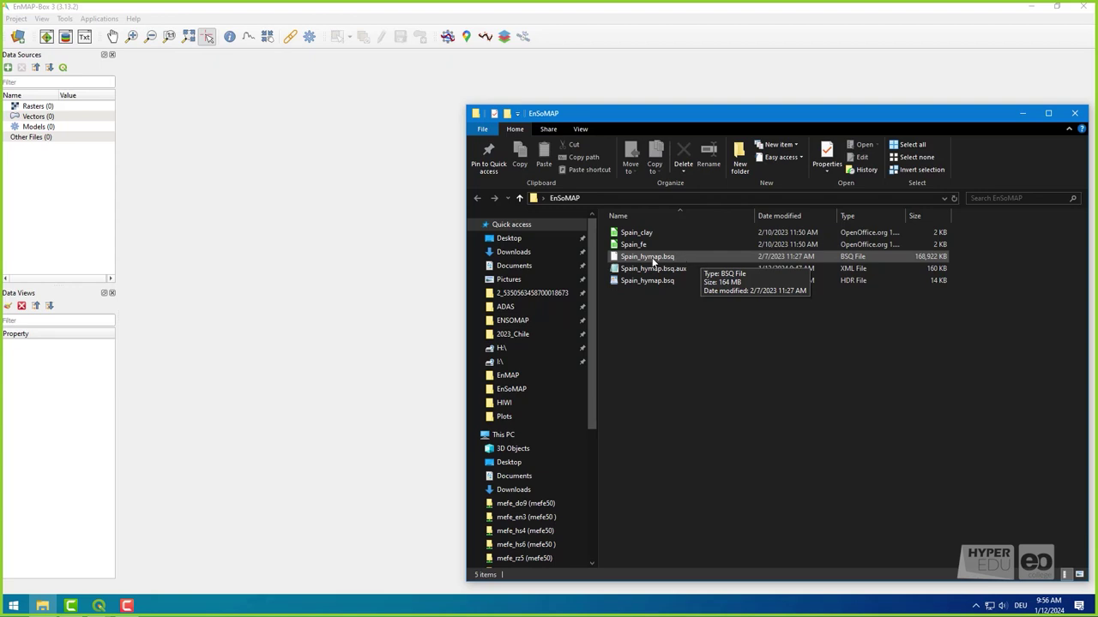
drag(653, 262, 49, 107)
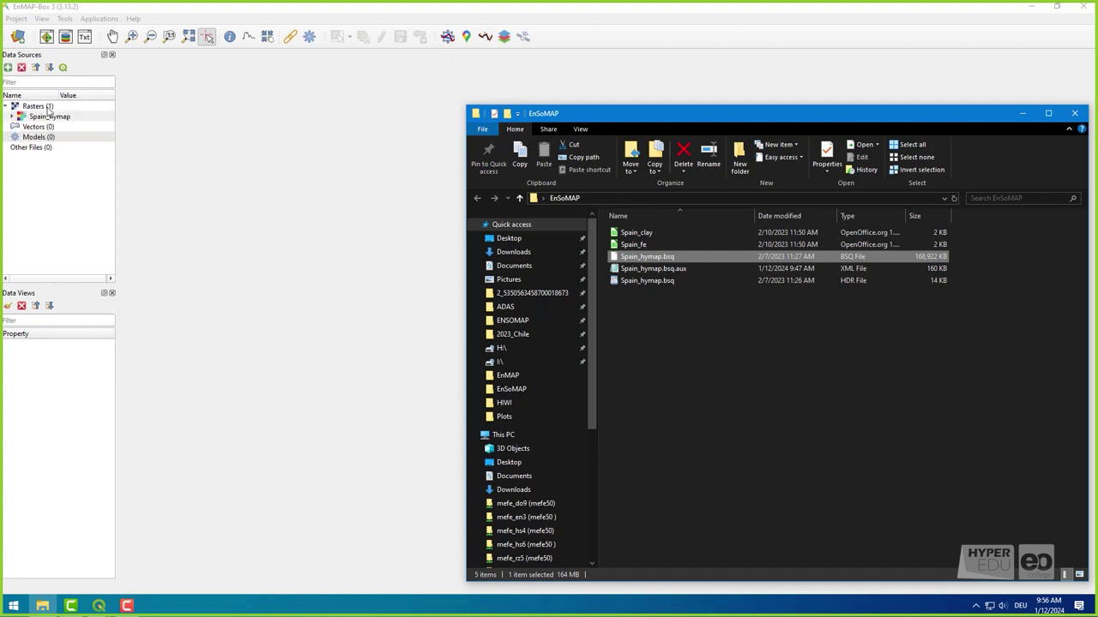
Widen the Data Sources panel and check Spain_hymap's size, band count and 5.0x5.0 m pixel size.
click(18, 138)
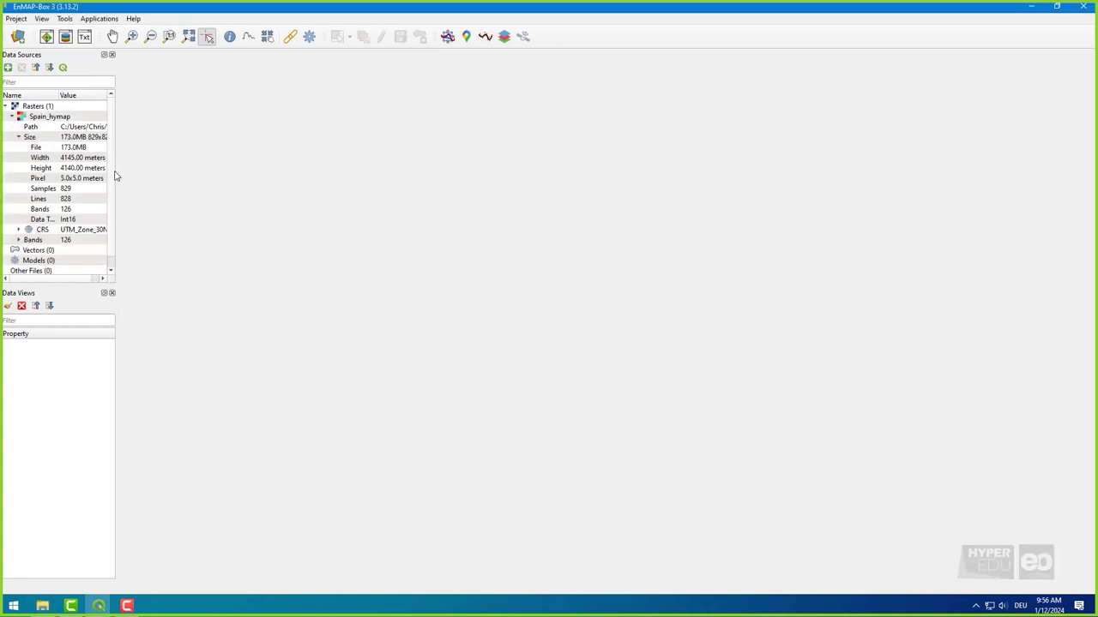
drag(118, 176, 194, 178)
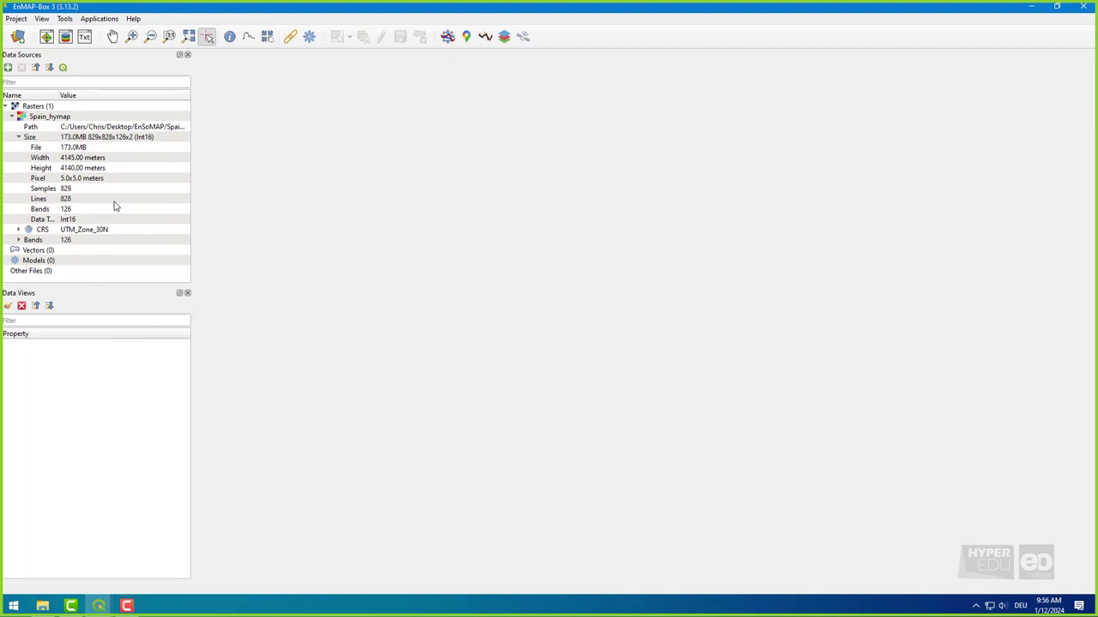
click(78, 213)
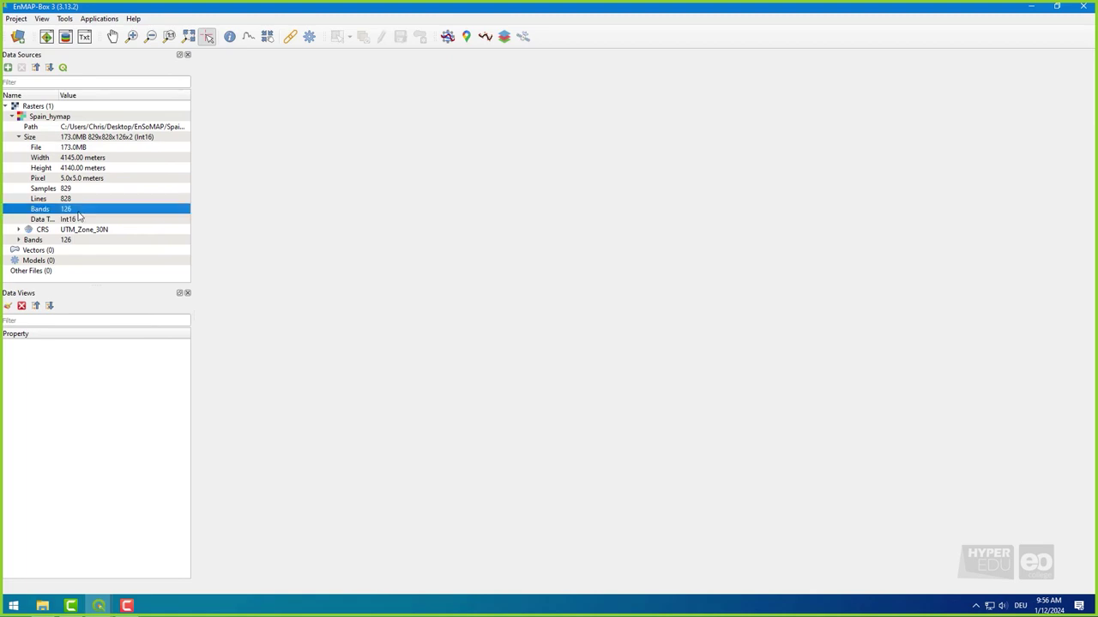
click(161, 139)
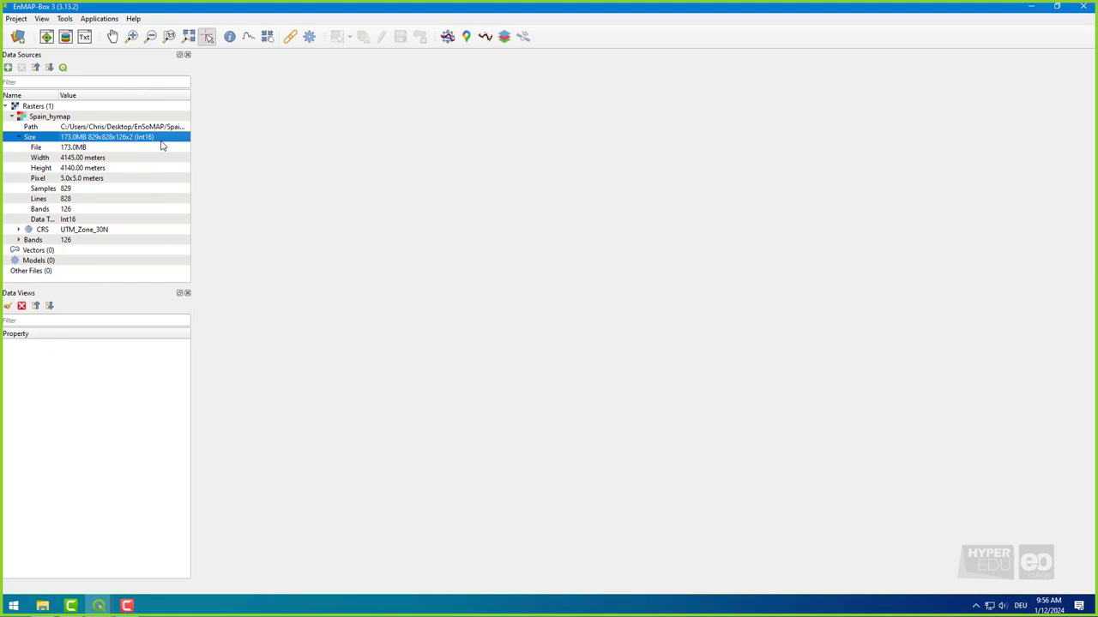
click(126, 181)
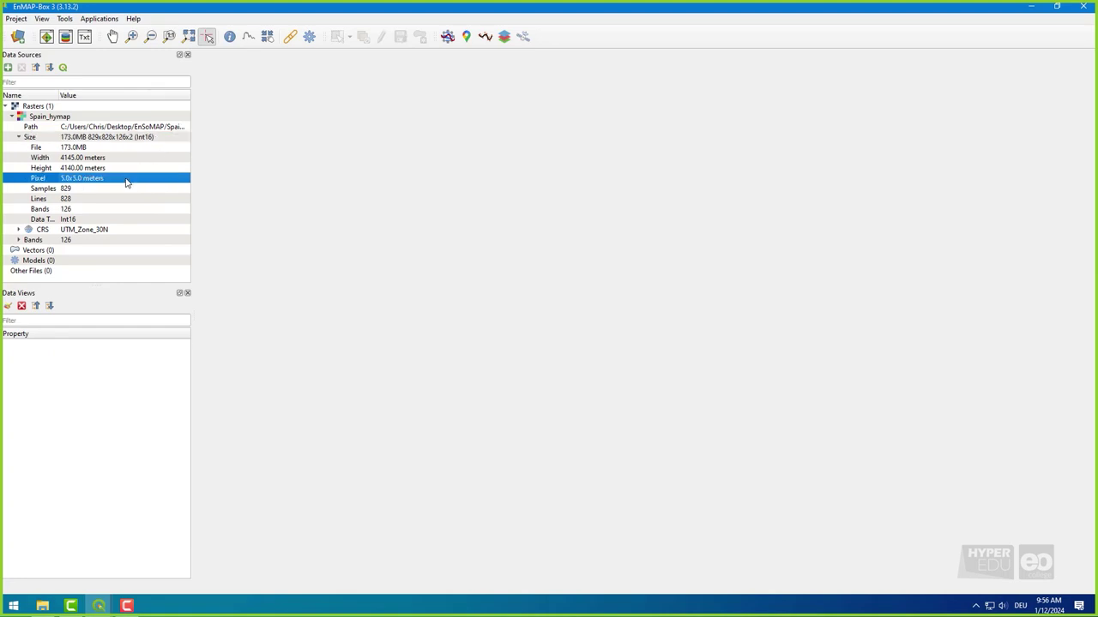
Open Spain_hymap in a new map as a True Color composite.
click(53, 119)
right_click(52, 121)
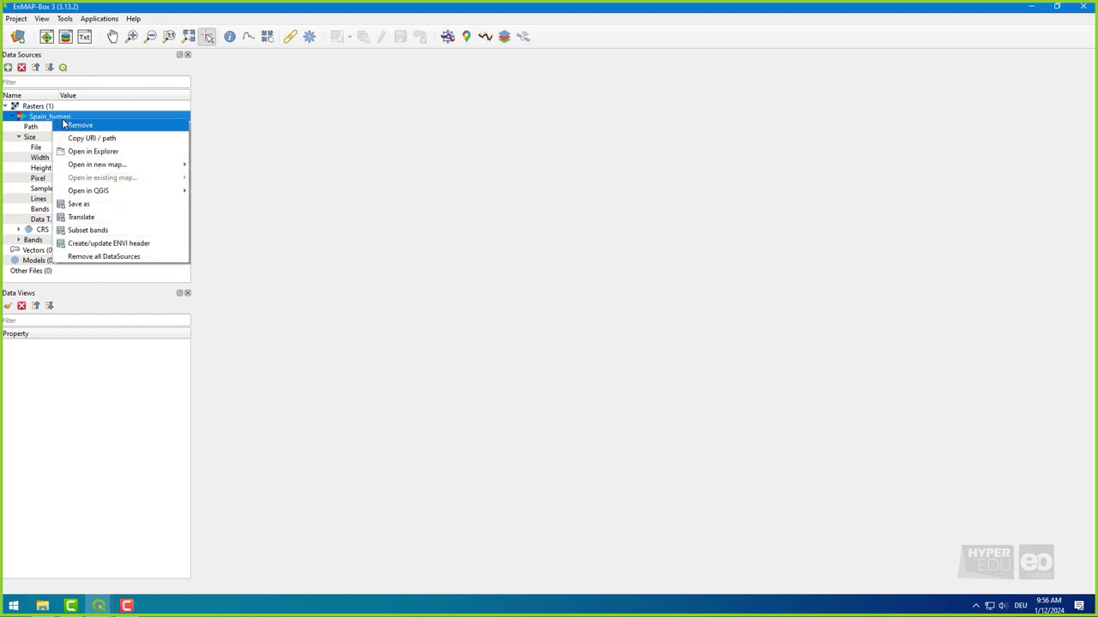
mouse_move(122, 164)
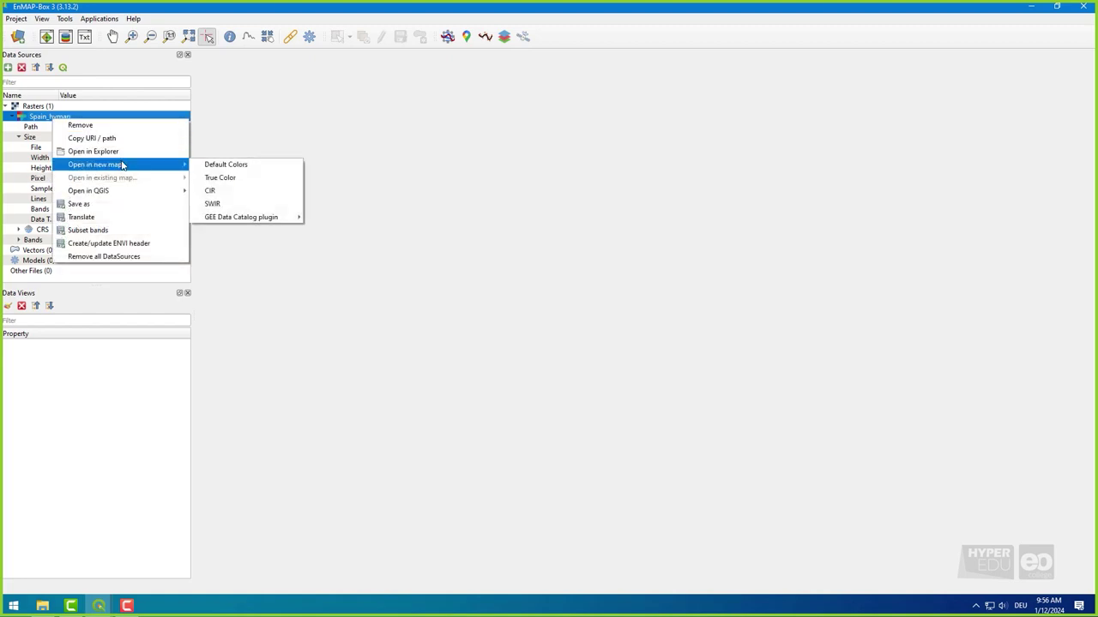
click(250, 183)
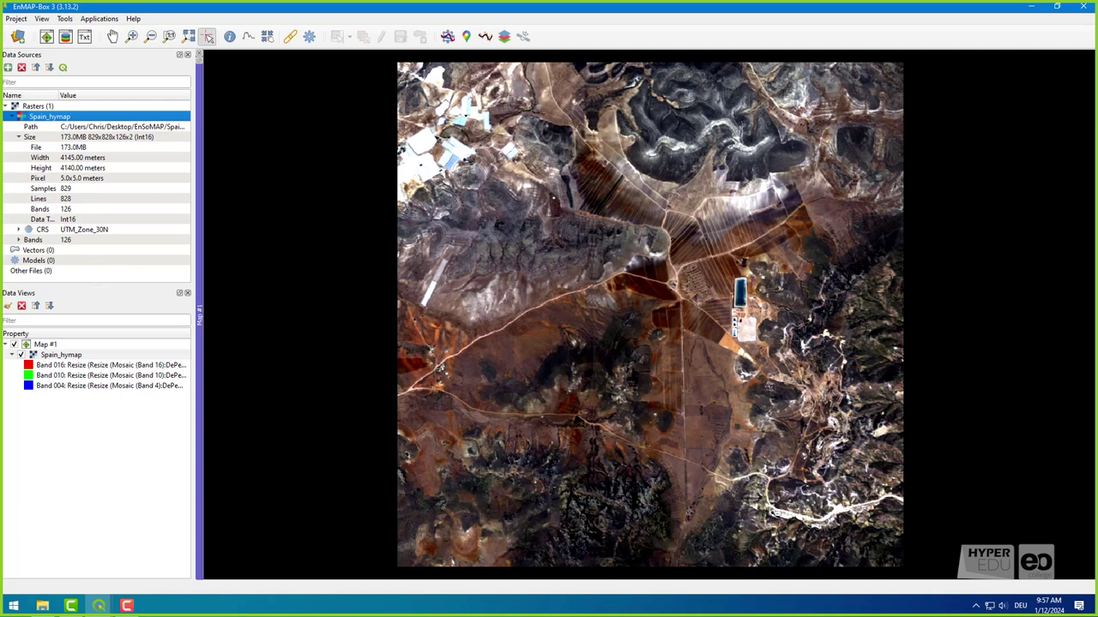
Set the Spain_hymap layer's Min/Max stretch to Mean +/- standard deviation and apply it.
right_click(61, 355)
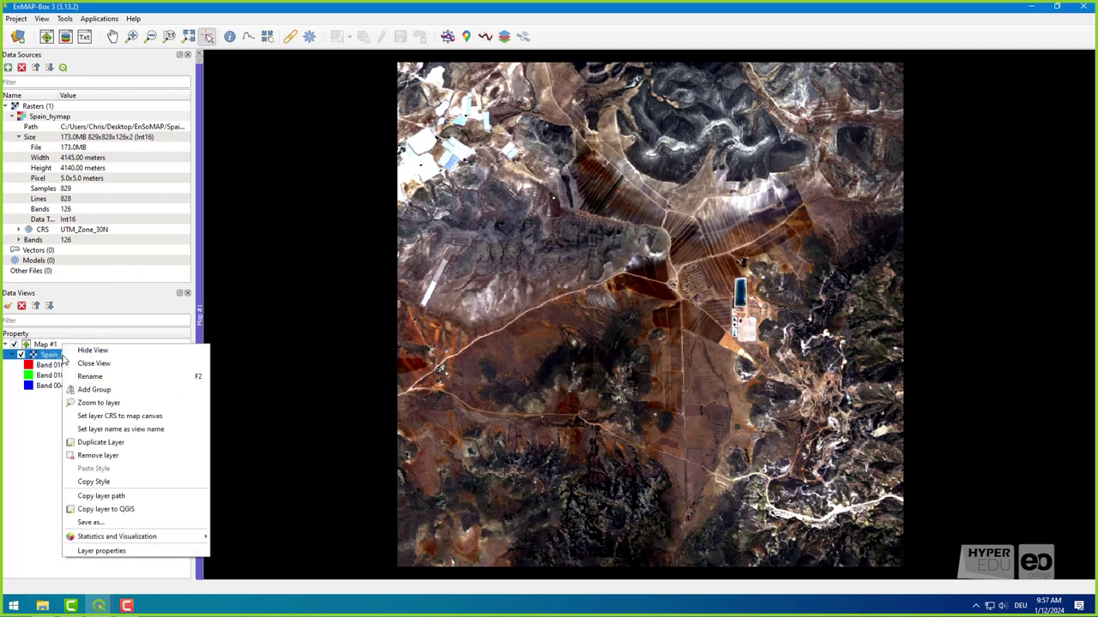
click(143, 552)
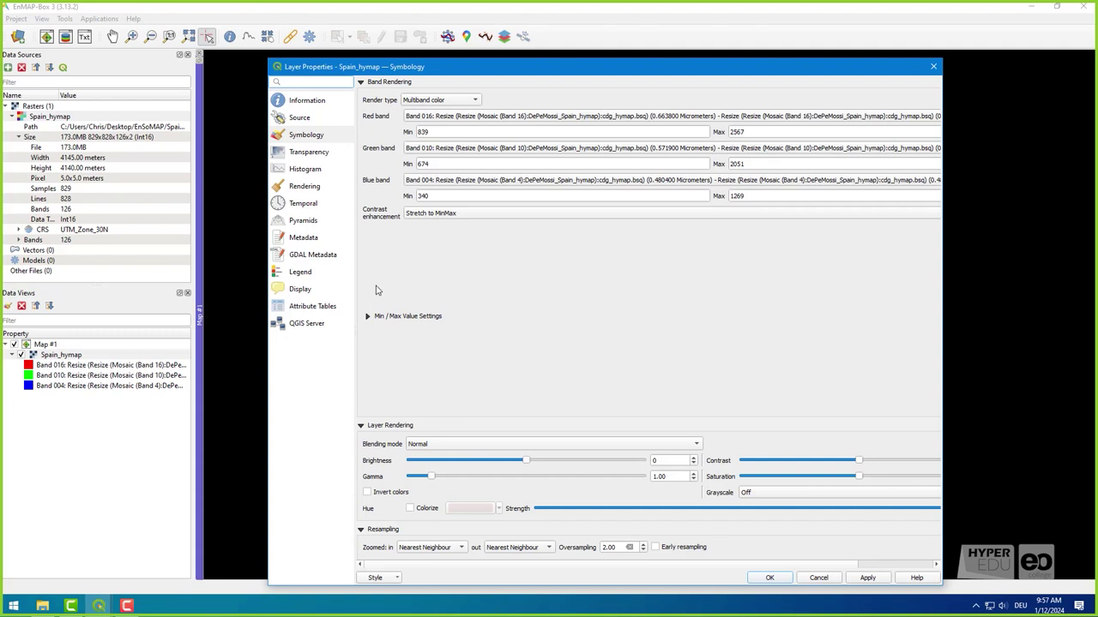
click(369, 317)
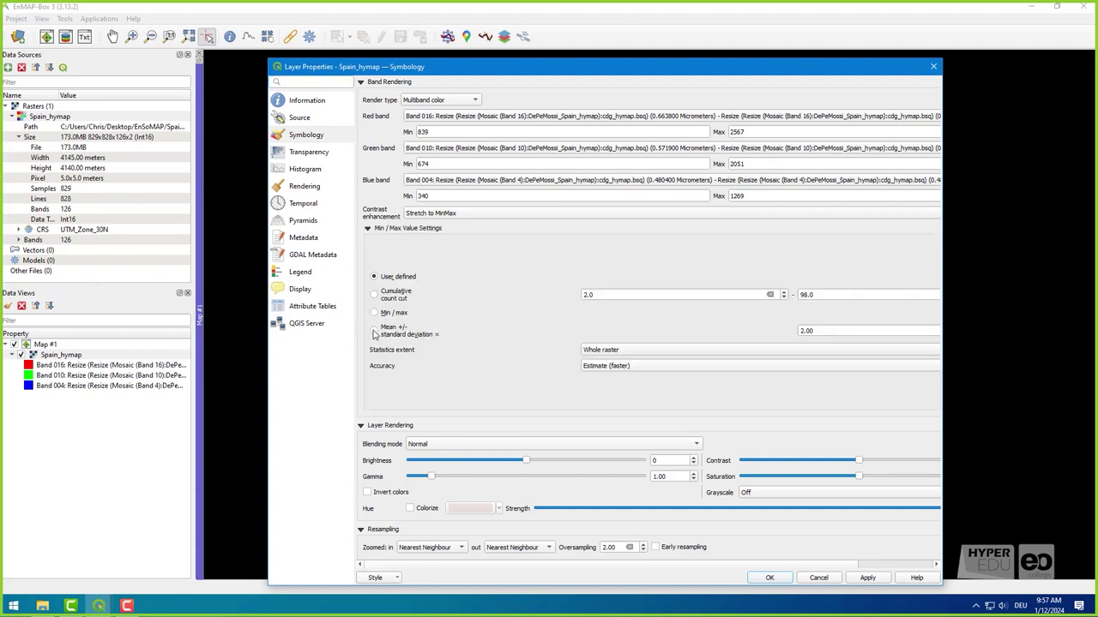
click(400, 337)
click(868, 579)
click(782, 579)
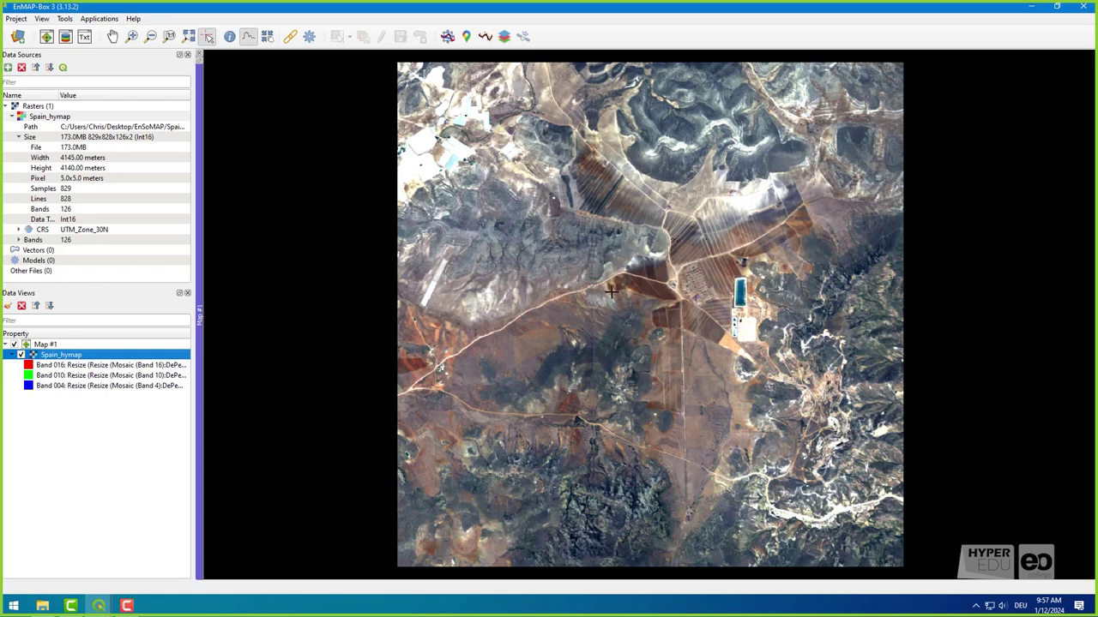
Plot spectra of pixels near the fields, eastern hills and road junction, then pan north to the blue pond.
click(662, 288)
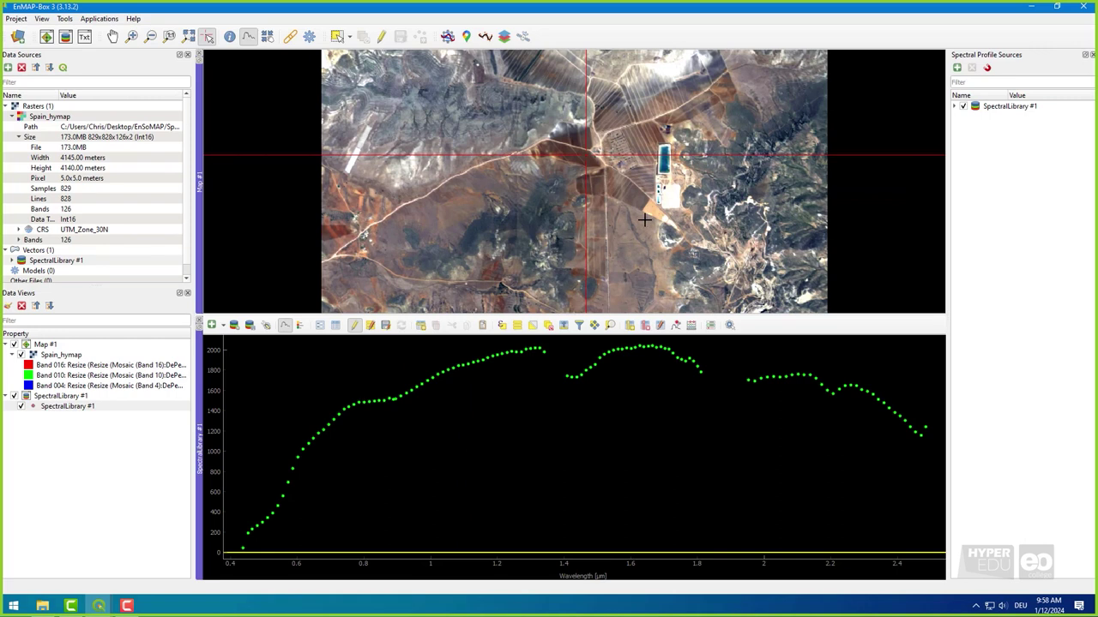
click(644, 219)
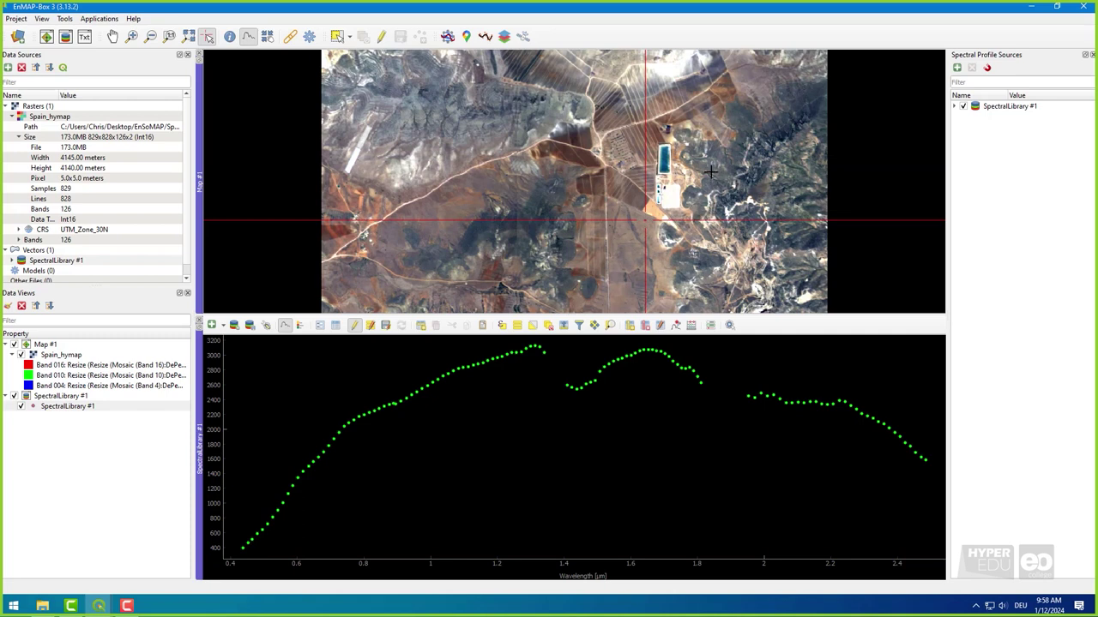
click(661, 273)
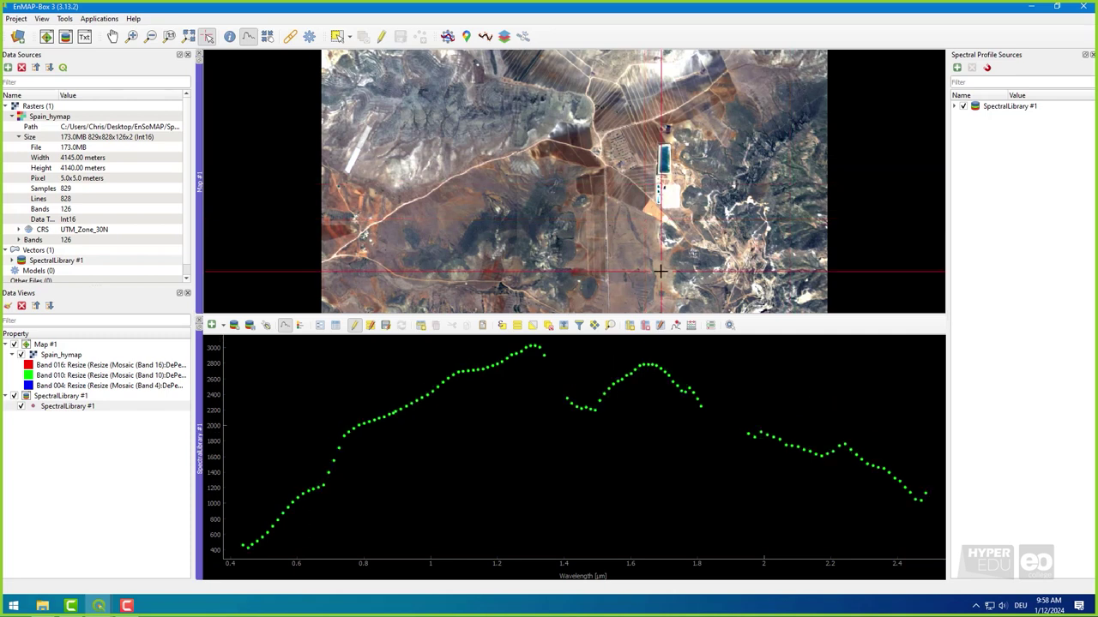
click(622, 250)
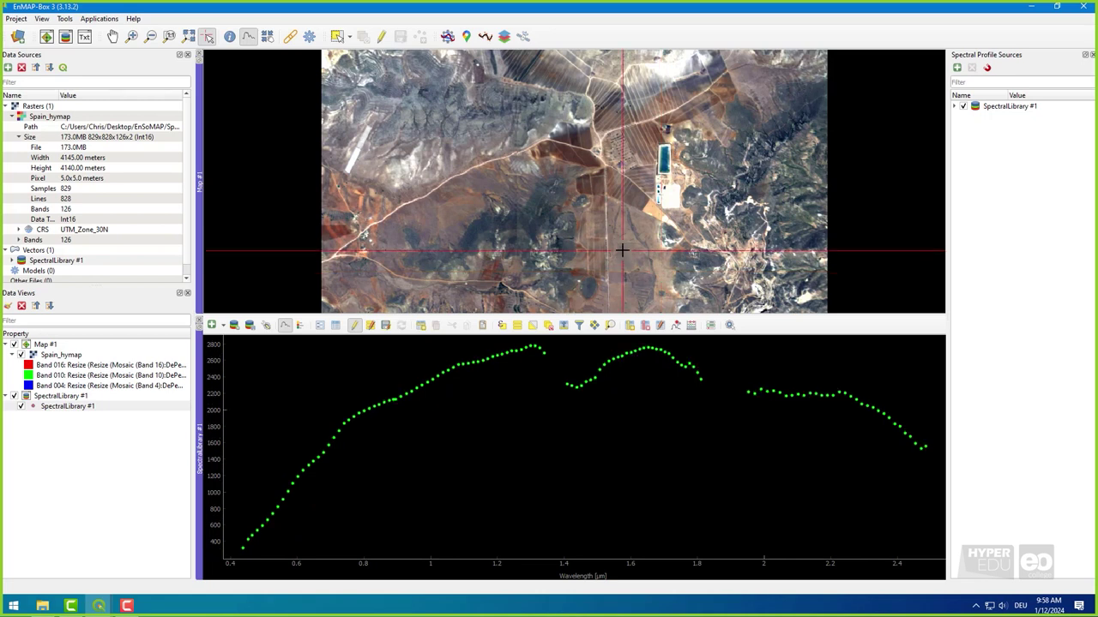
click(595, 184)
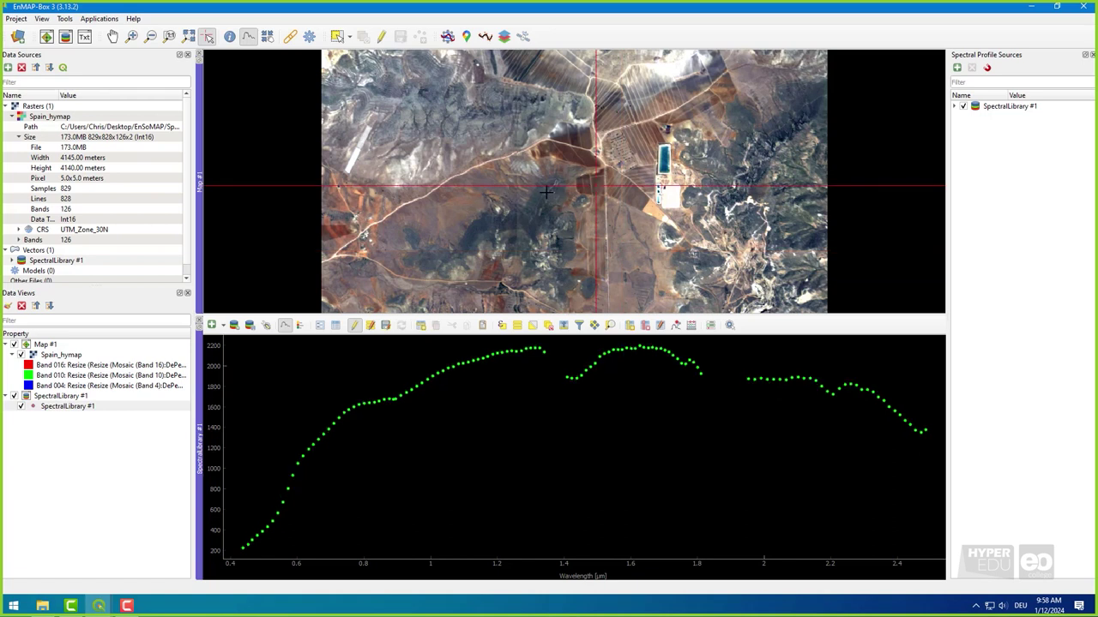
click(789, 163)
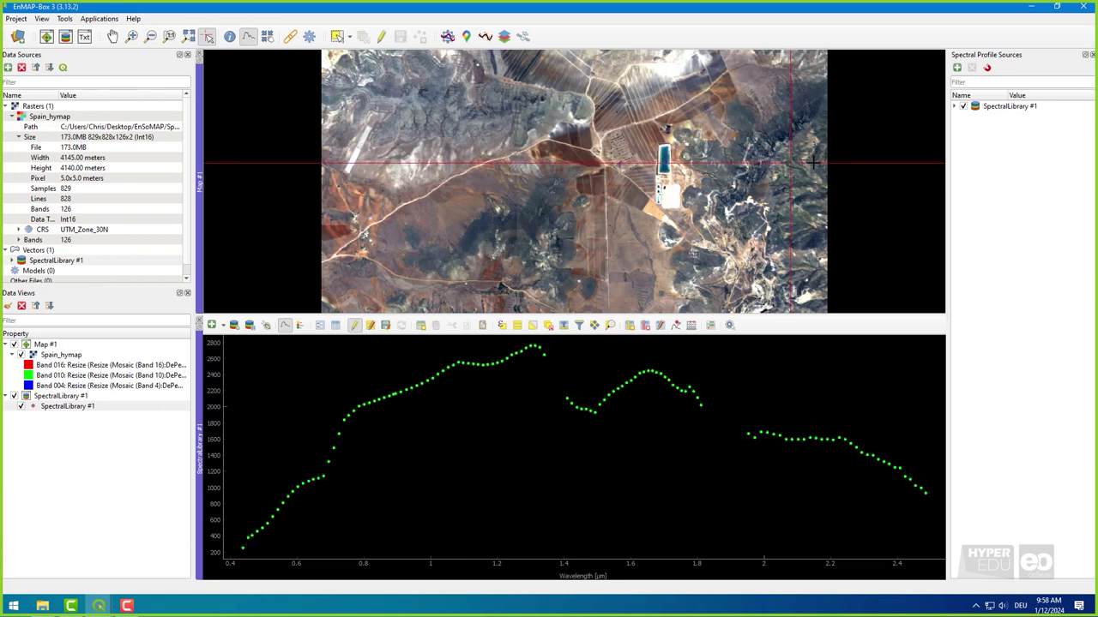
click(813, 162)
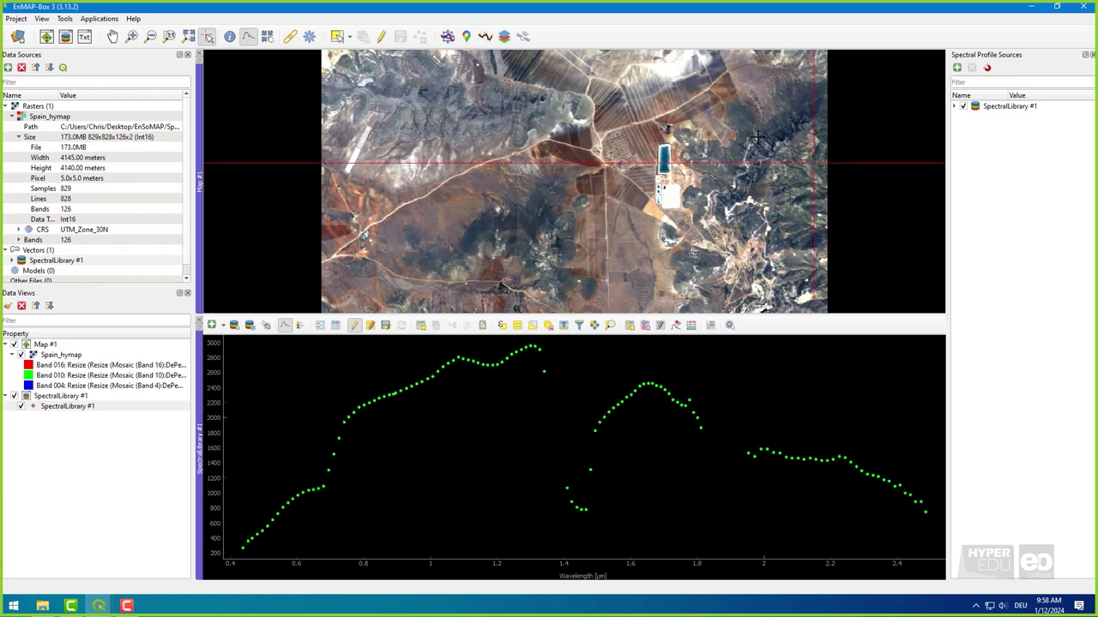
click(732, 114)
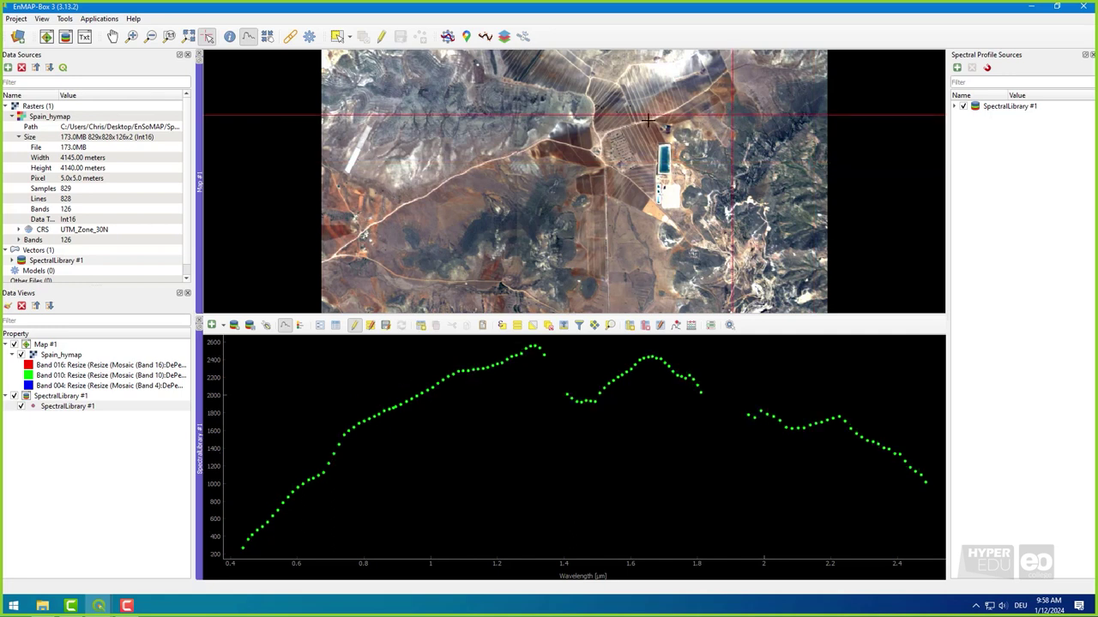
drag(648, 121, 637, 189)
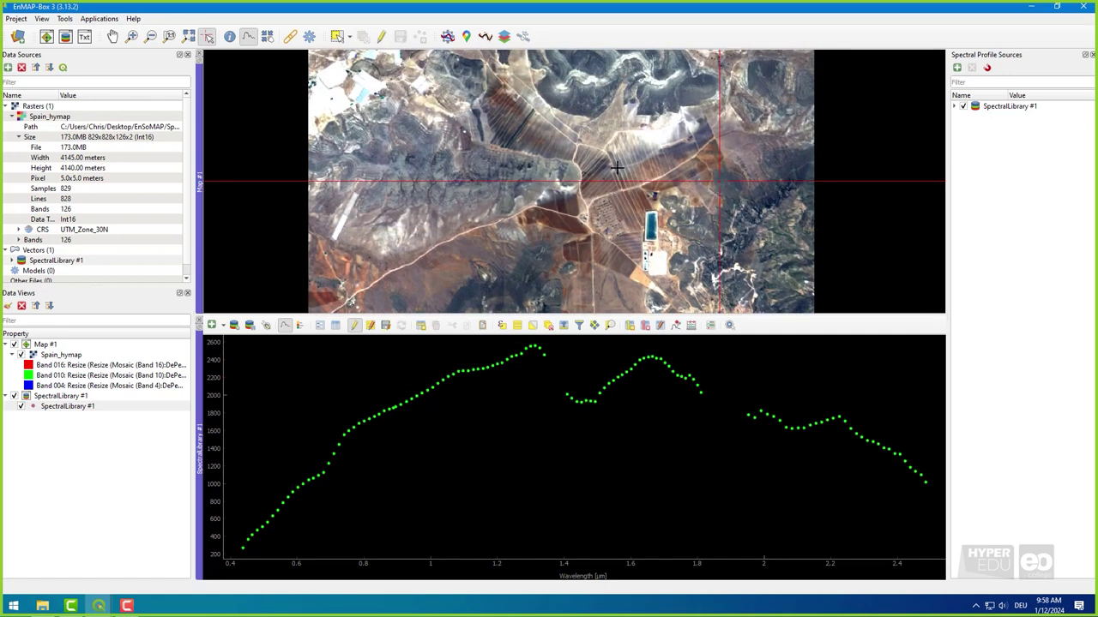
click(649, 225)
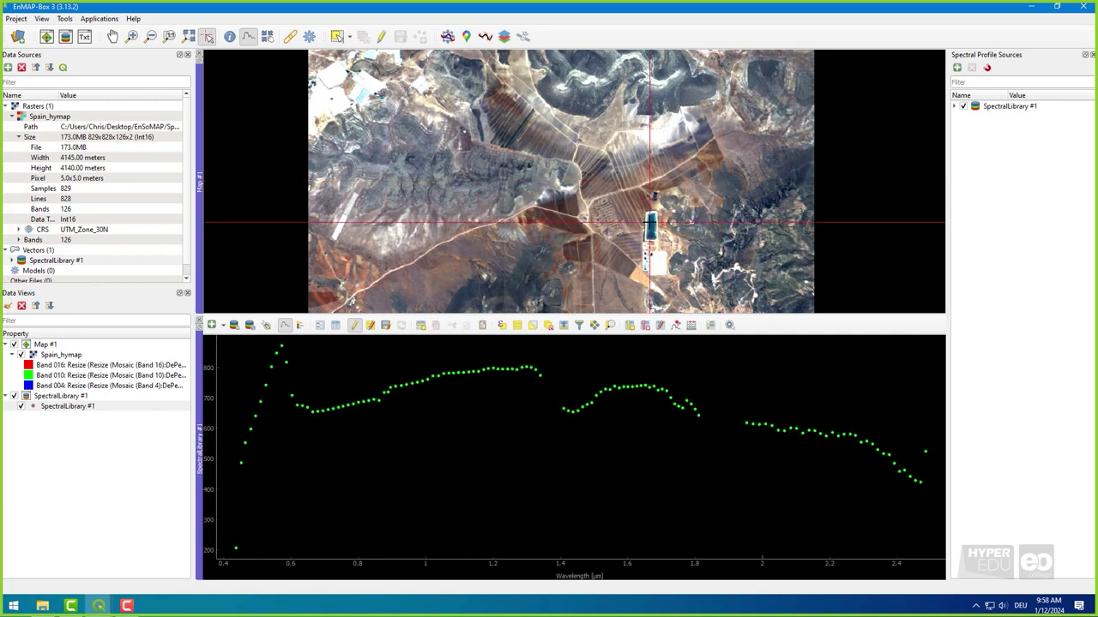